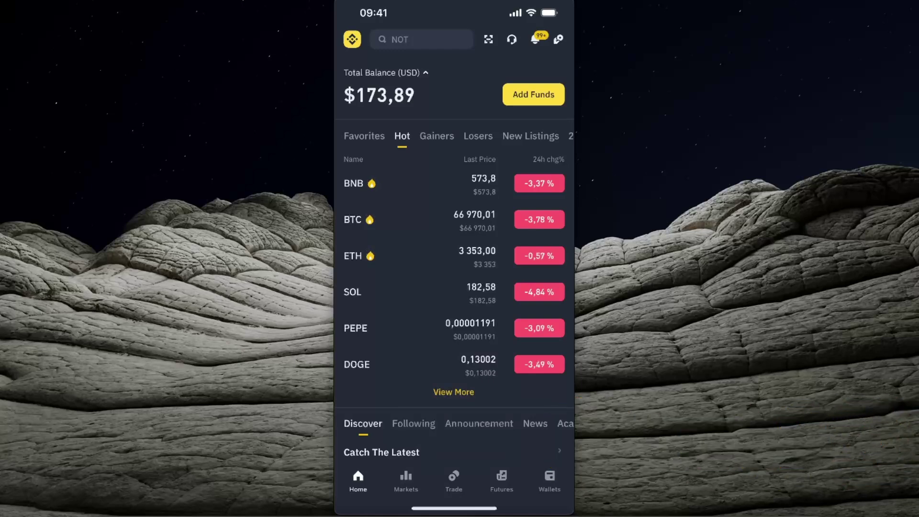
Open the wallet overview and bring up the Buy Crypto options: P2P Trading or Buy with EUR
left_click(549, 480)
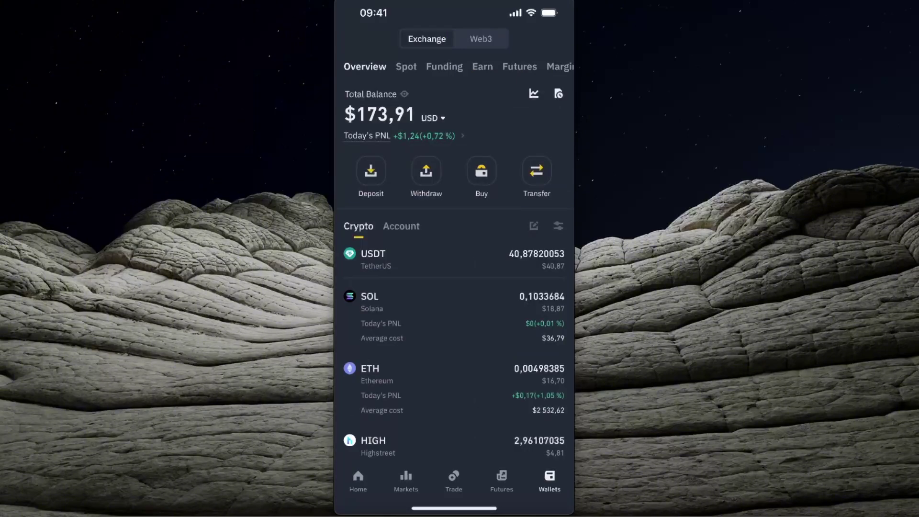
left_click(481, 176)
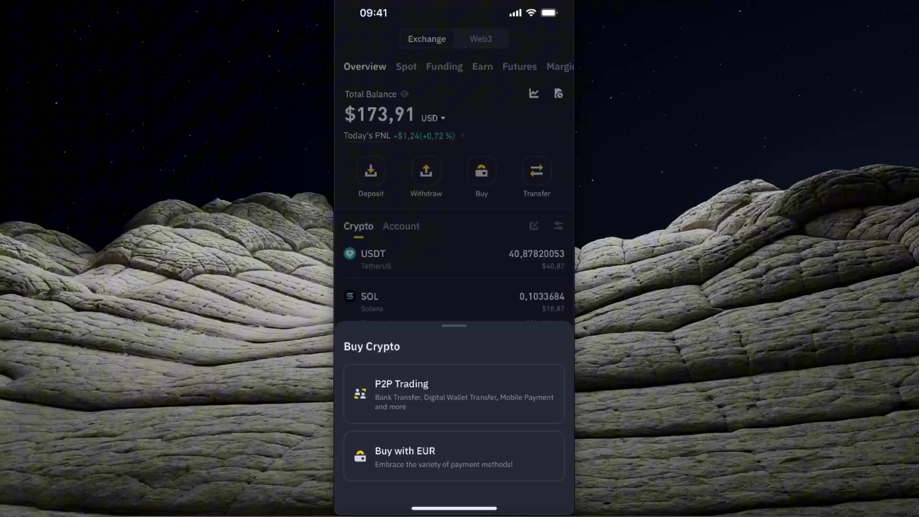
Start a EUR purchase and choose USDC as the crypto to buy
left_click(455, 456)
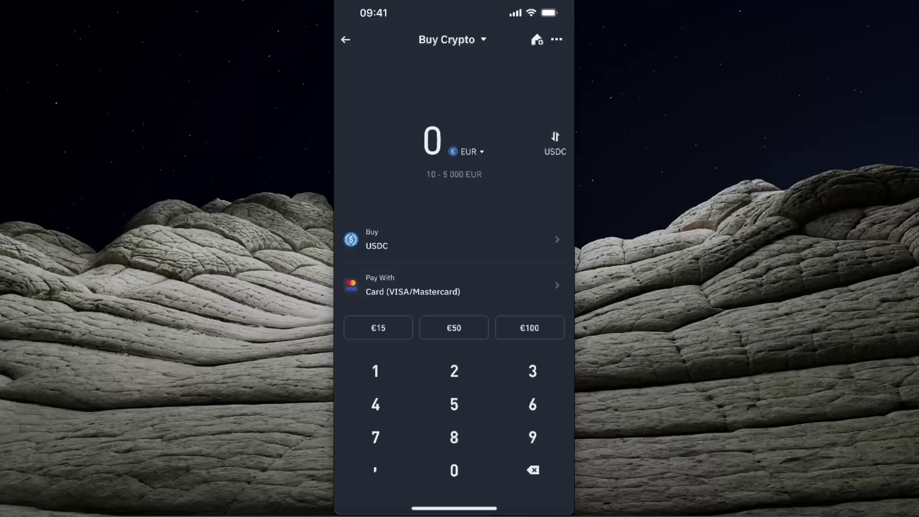
left_click(453, 239)
left_click(403, 205)
Set Apple Pay (VISA/Mastercard) as the payment method
left_click(454, 257)
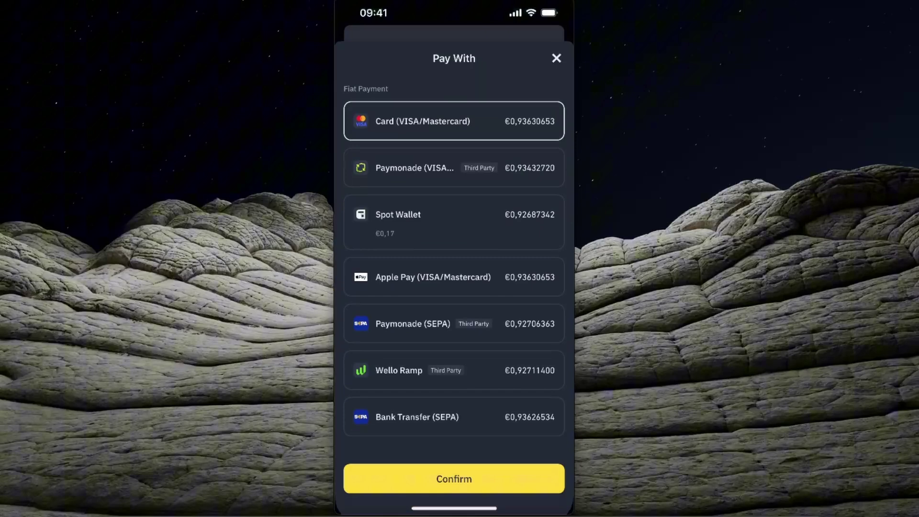
left_click(455, 267)
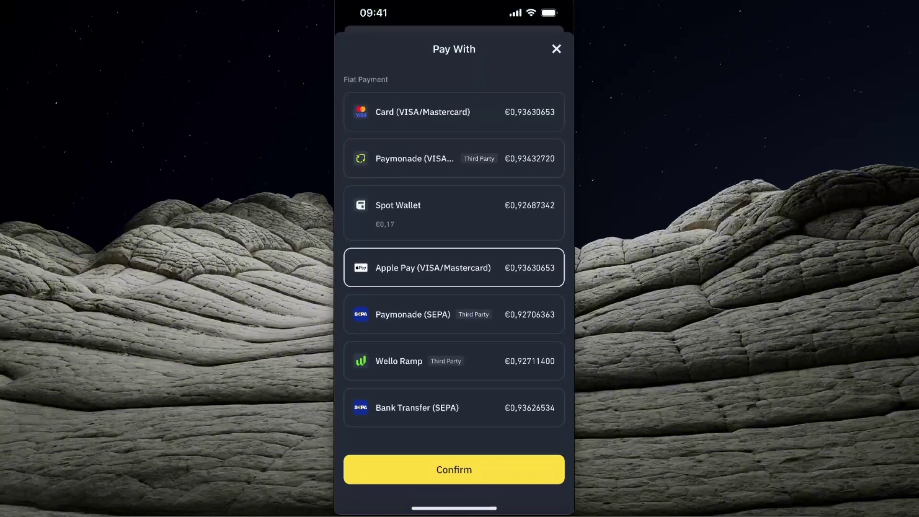
left_click(455, 469)
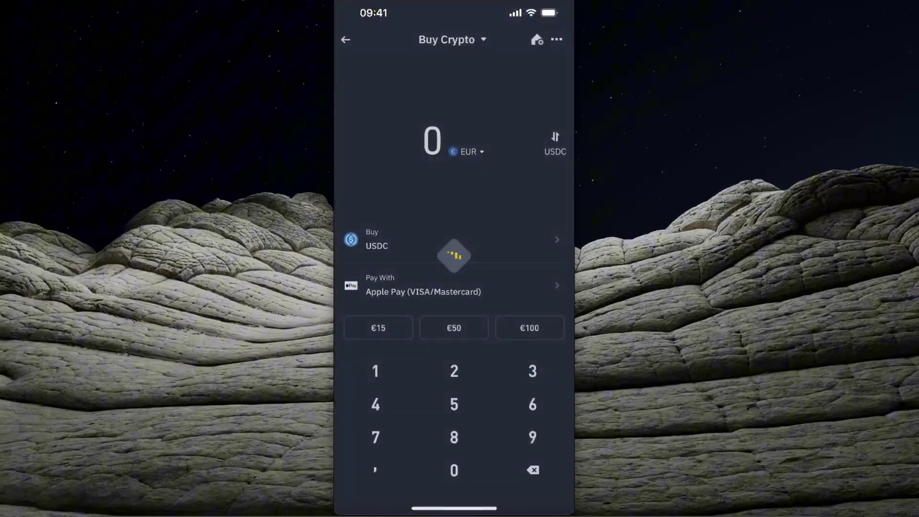
Switch the purchase to USDT, view payment methods unchanged, then switch back to USDC
left_click(454, 239)
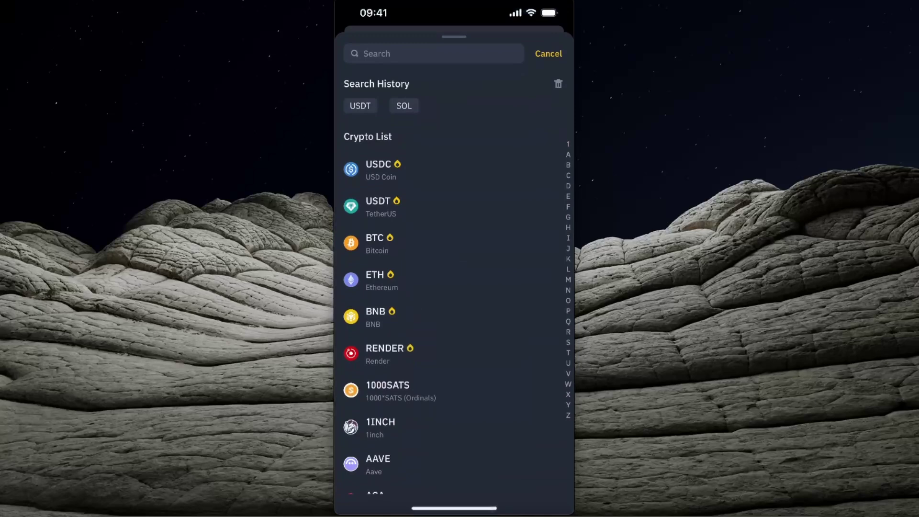
left_click(402, 198)
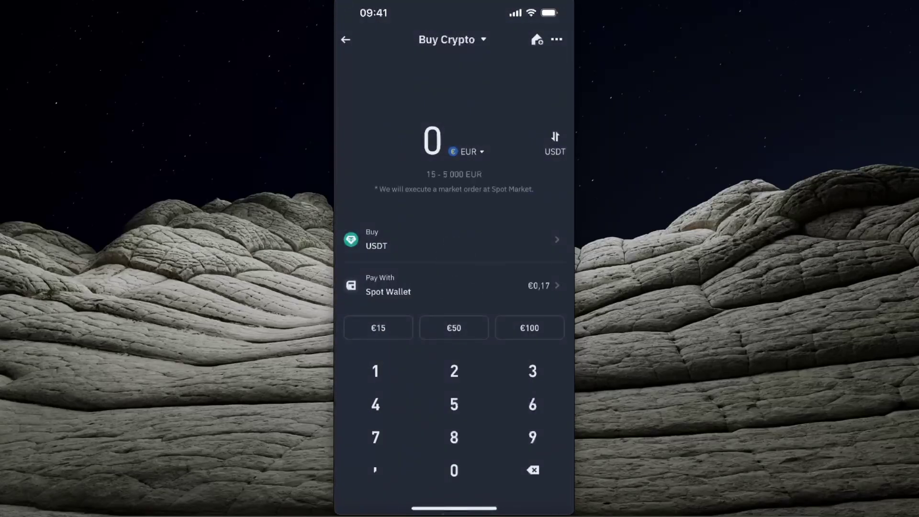
left_click(454, 286)
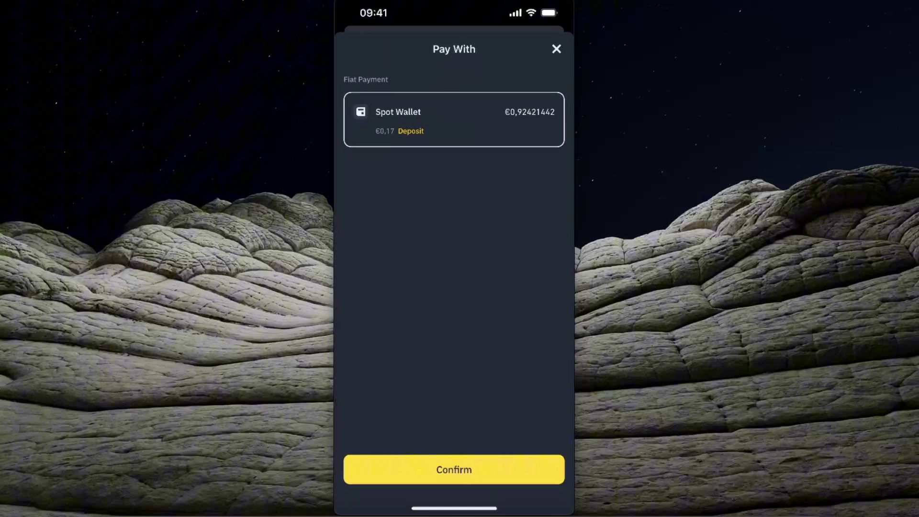
left_click(557, 41)
left_click(454, 239)
left_click(402, 208)
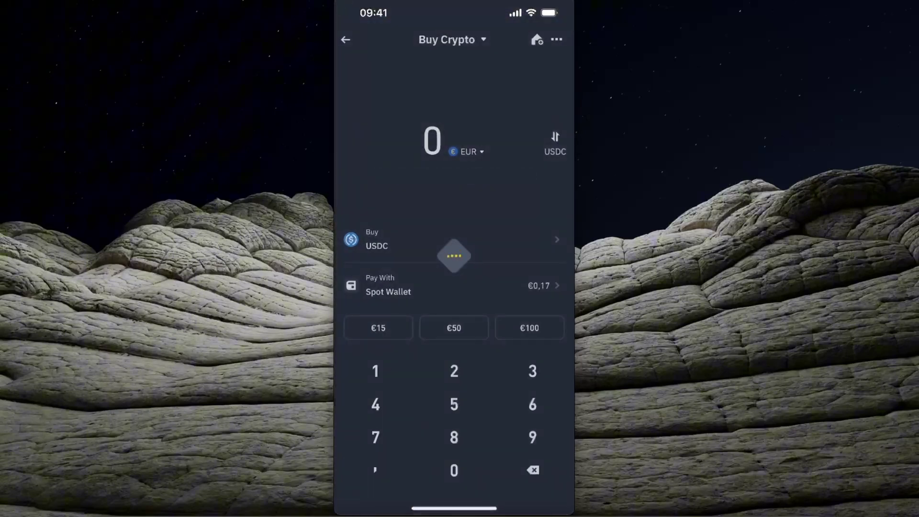
Reselect Apple Pay (VISA/Mastercard) and enter 10 EUR as the USDC purchase amount
left_click(453, 285)
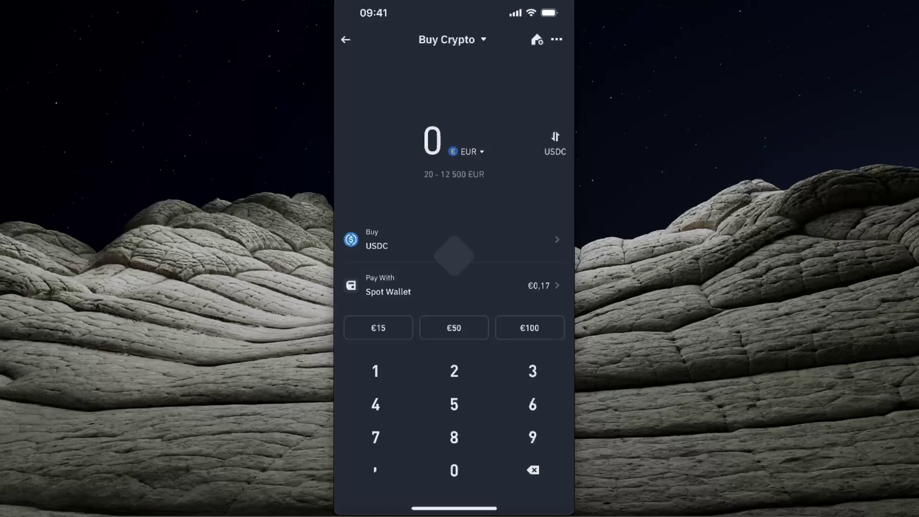
left_click(454, 269)
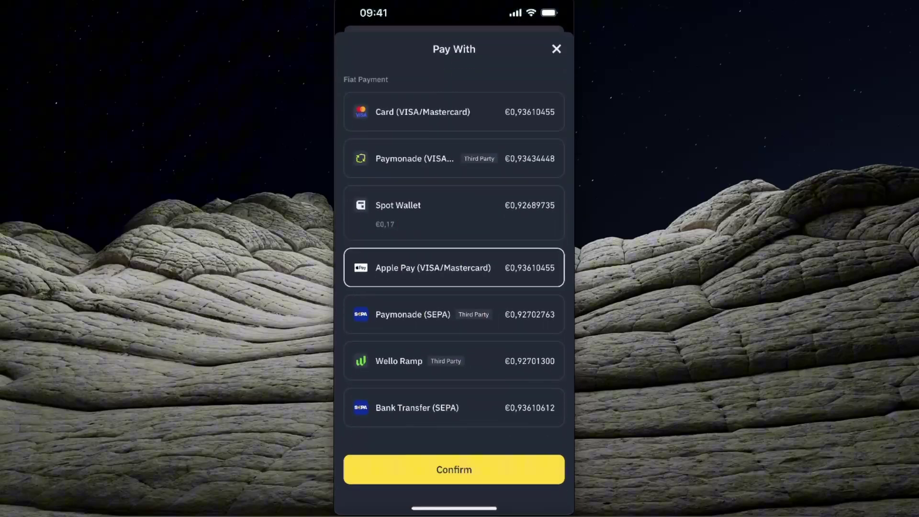
left_click(454, 470)
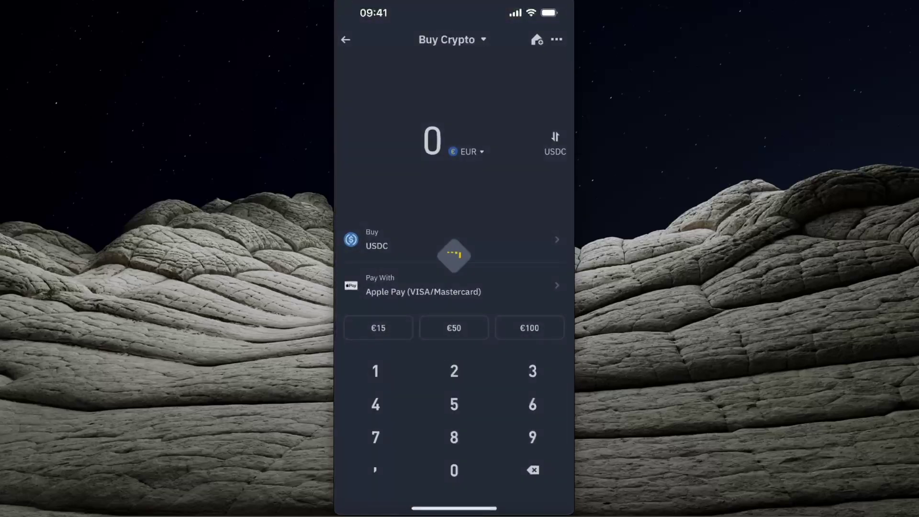
left_click(375, 372)
left_click(454, 471)
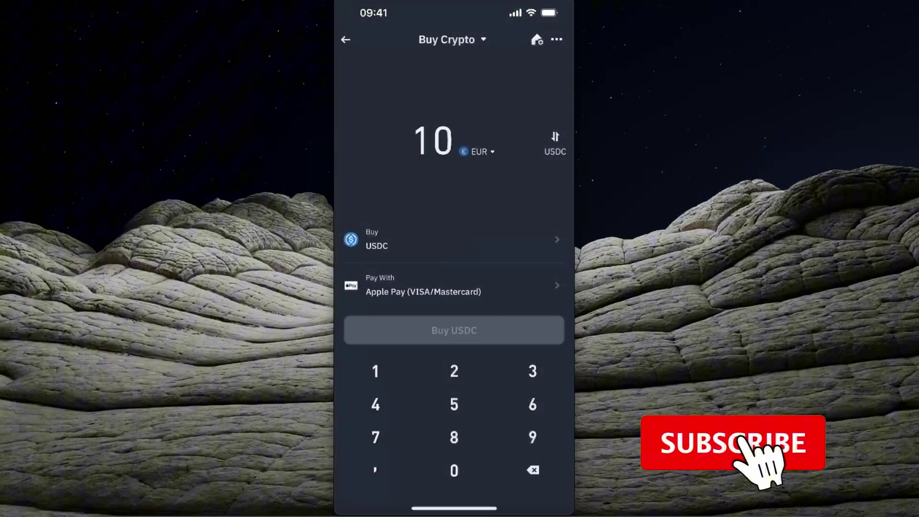